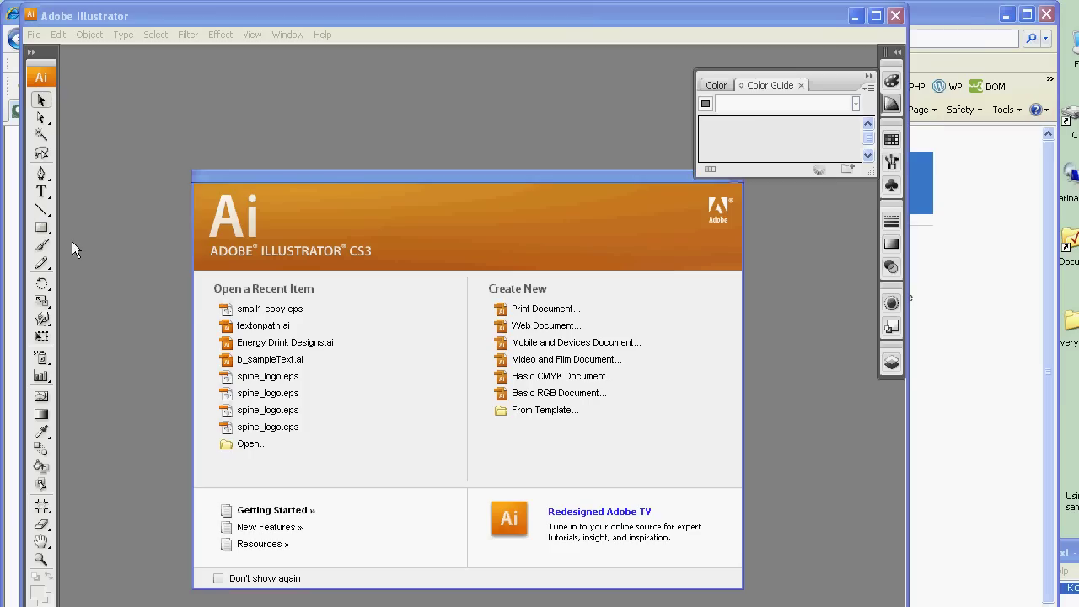
# Step: Open Illustrator's File menu to reach the installed scripts
pyautogui.click(34, 35)
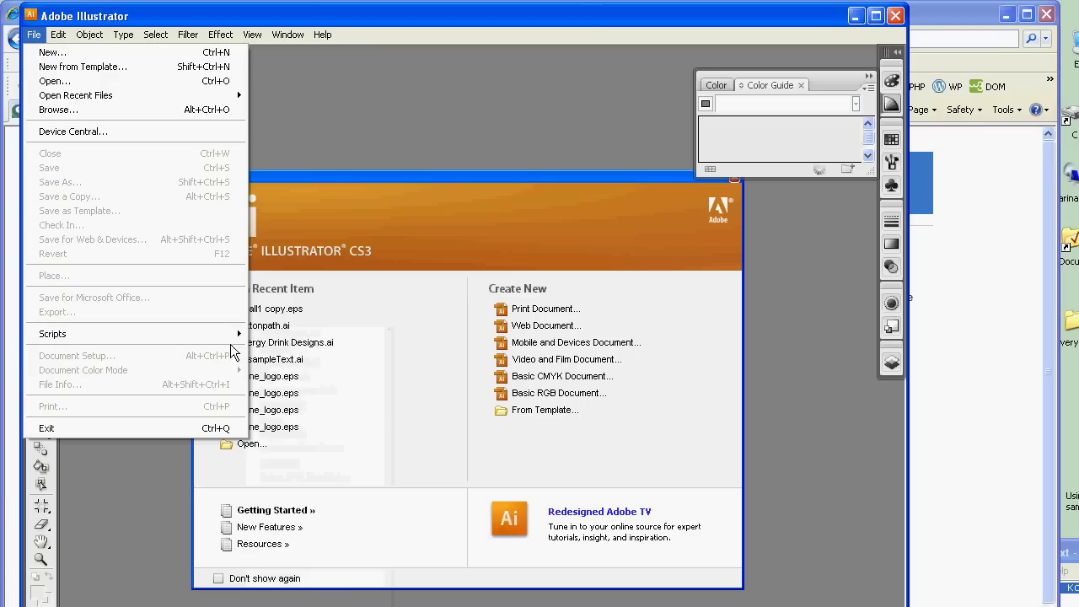
# Step: Run the CopyFlow Gold script from File > Scripts to open the CFG Batch Tool Dialog
pyautogui.moveTo(232, 337)
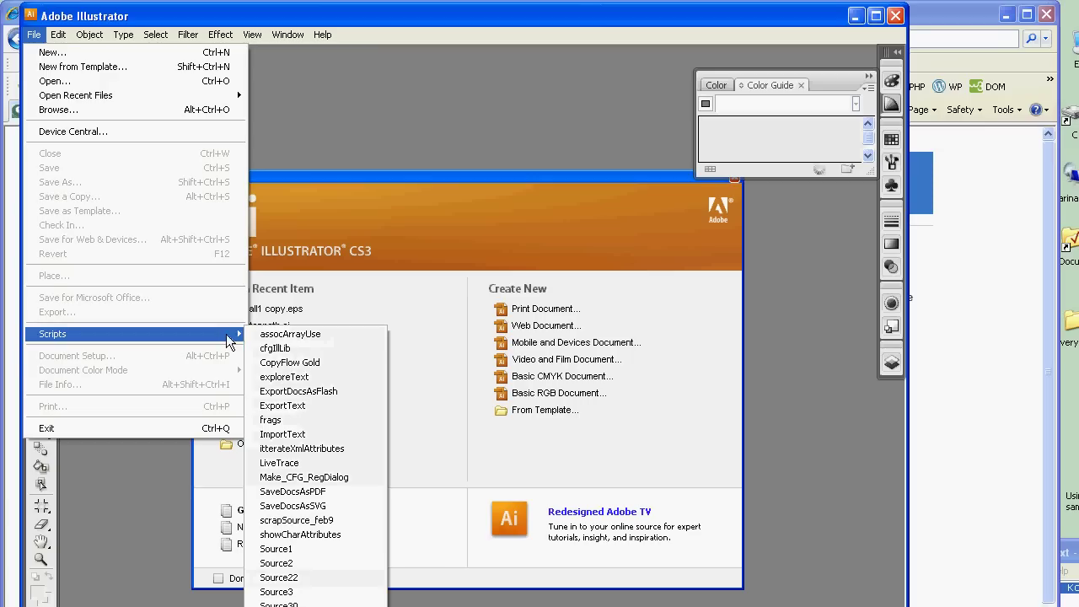
pyautogui.click(272, 368)
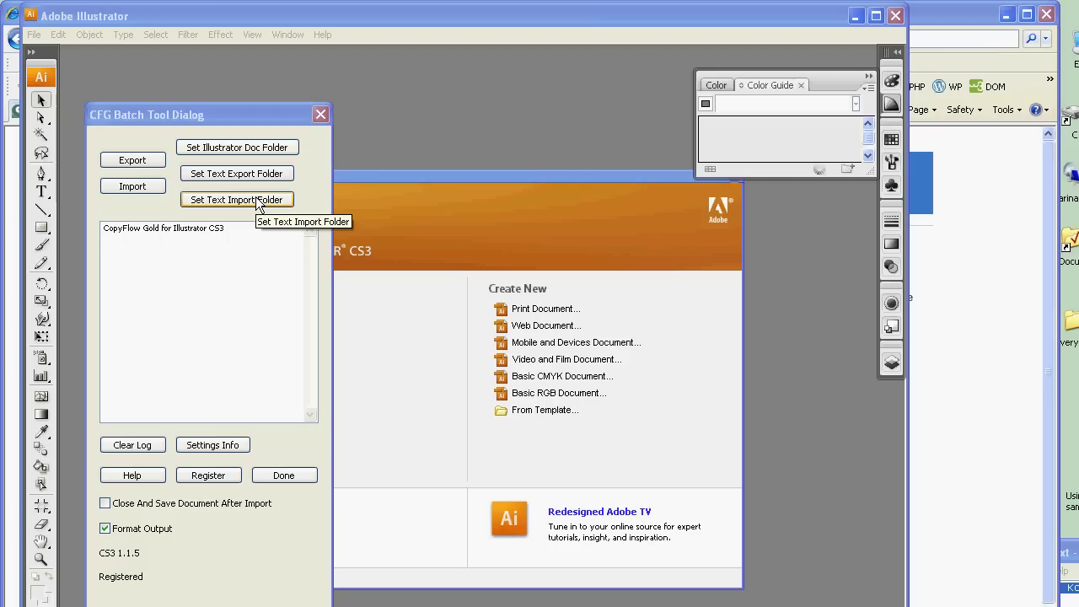
# Step: Log the settings, clear the log, and export the text, accepting the newer-version textonpath.ai warning
pyautogui.click(218, 447)
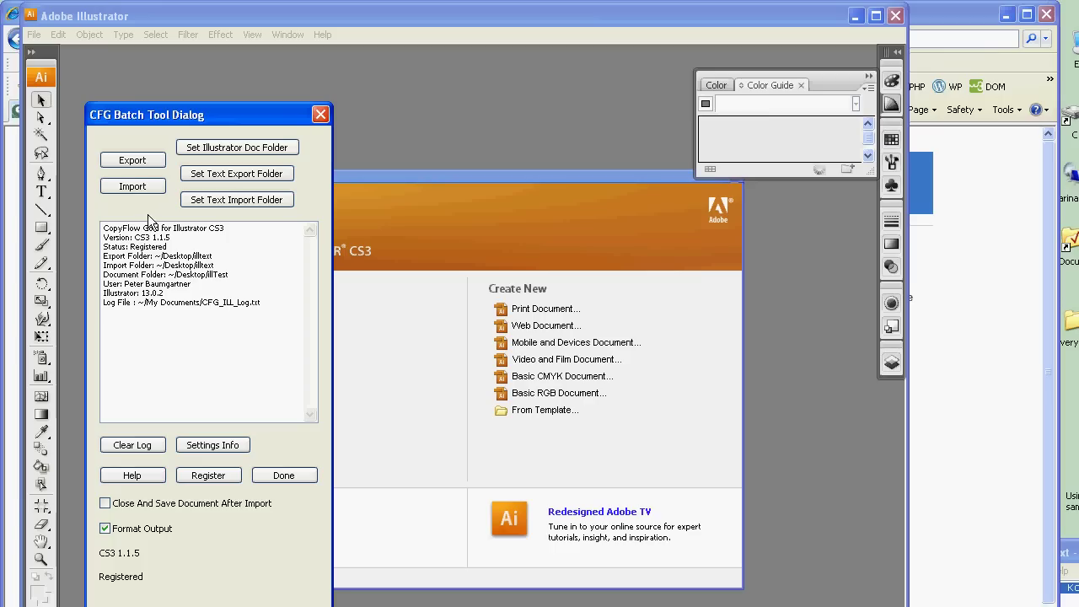
pyautogui.click(143, 445)
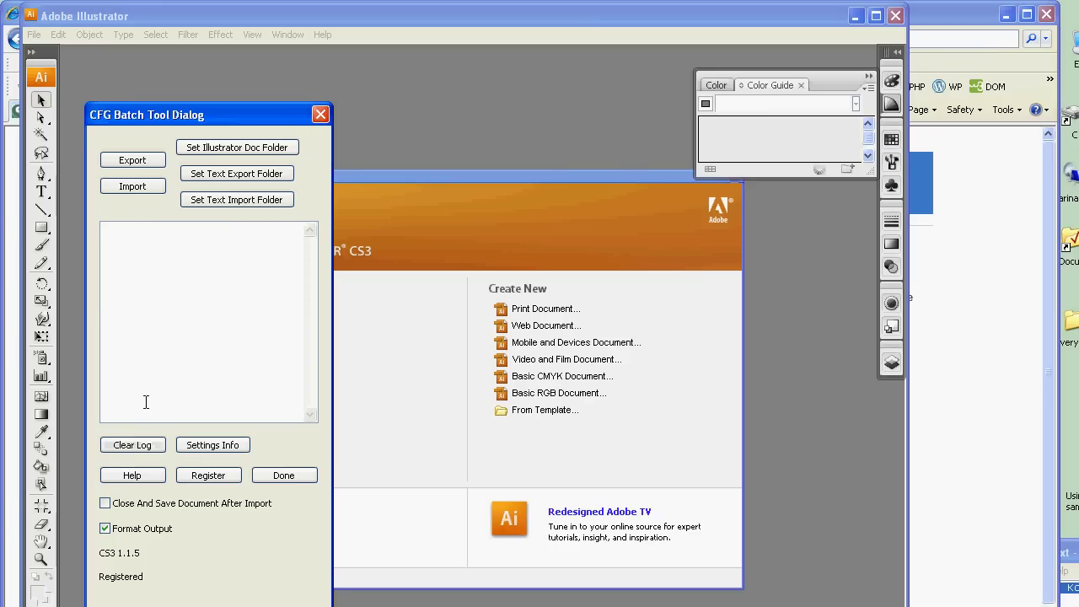
pyautogui.click(140, 168)
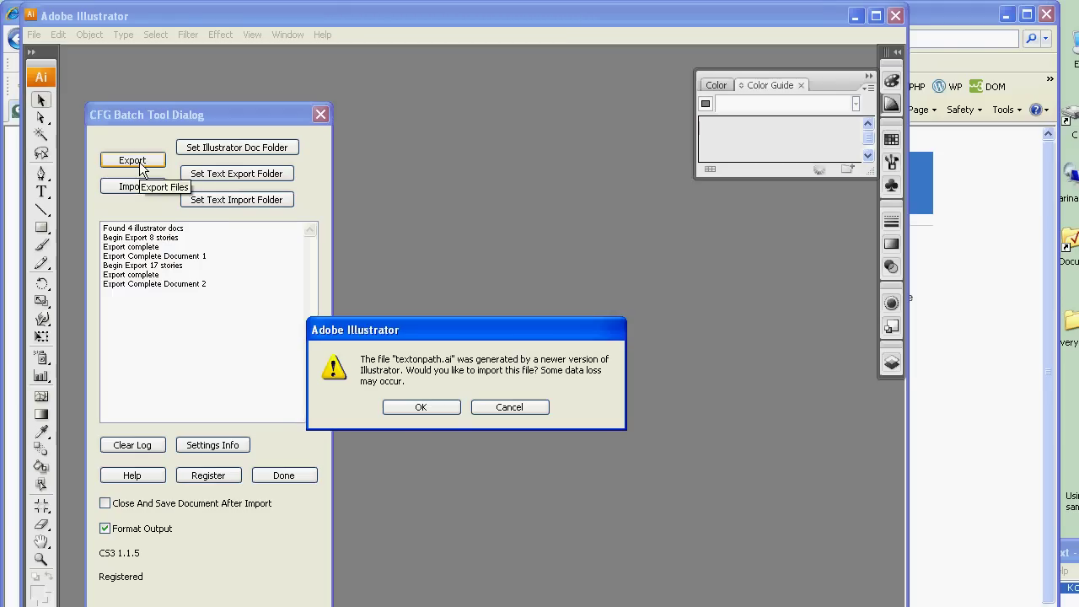
pyautogui.click(414, 403)
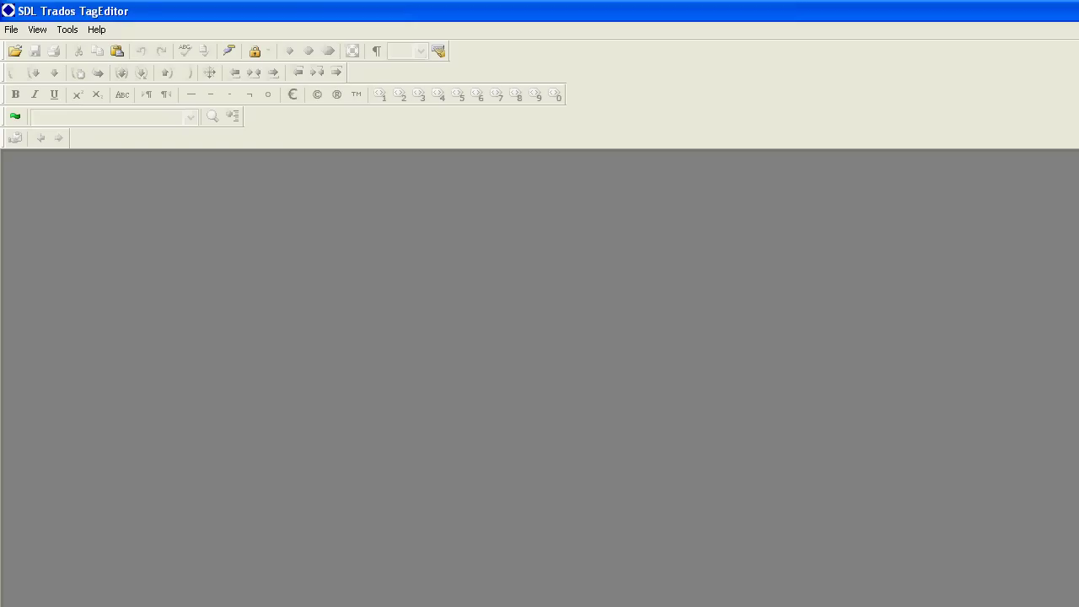
# Step: Open the recent file b_sampleText.xml in TagEditor
pyautogui.click(12, 30)
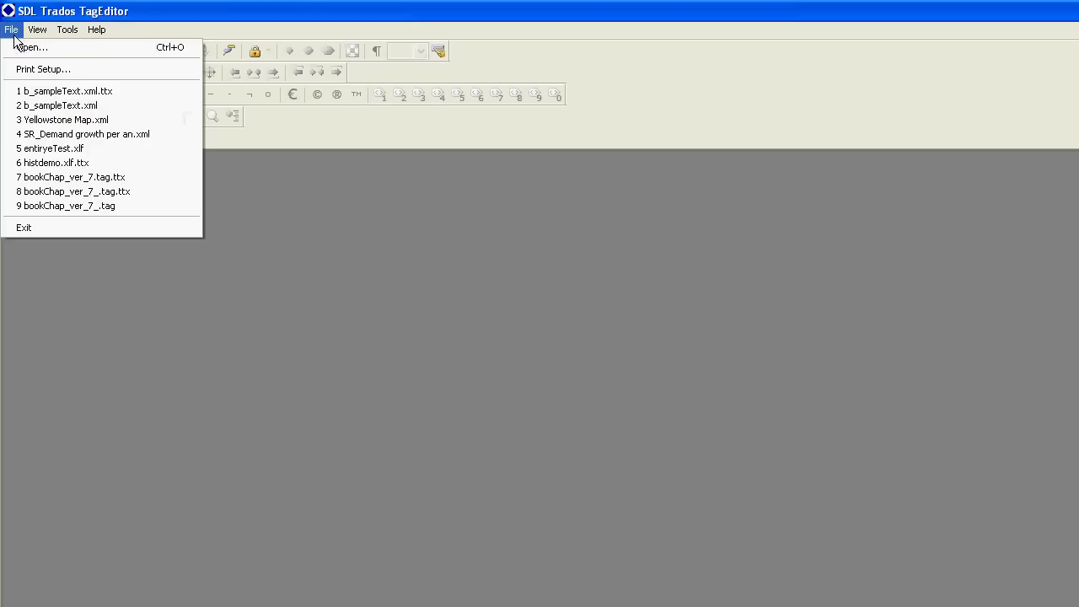
pyautogui.click(30, 105)
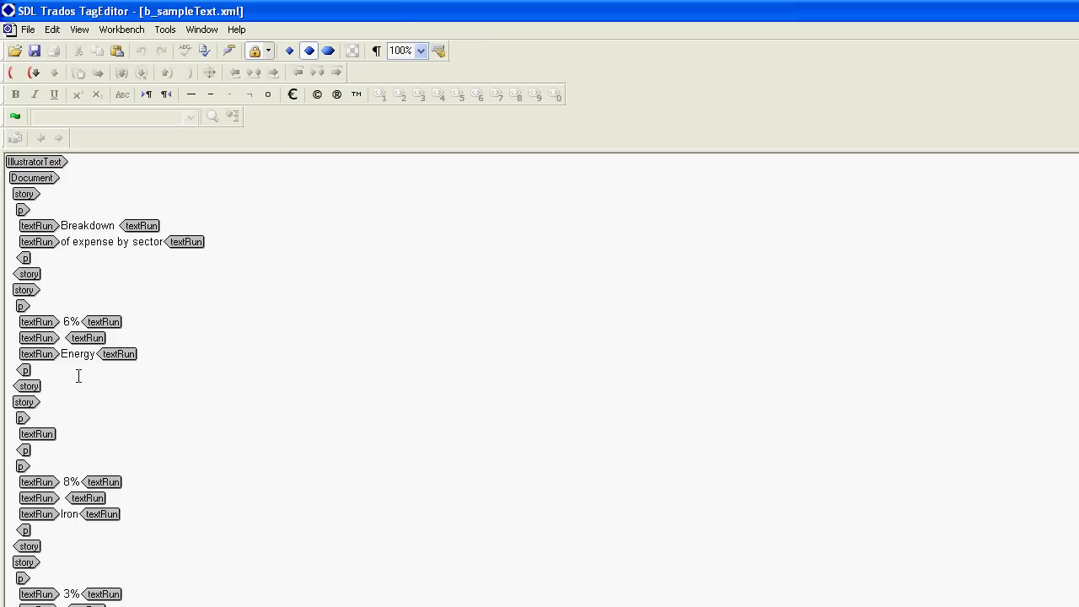
# Step: Replace 'Breakdown' with 'Aufschlüsselung' copied from the Notepad translation
pyautogui.doubleClick(81, 226)
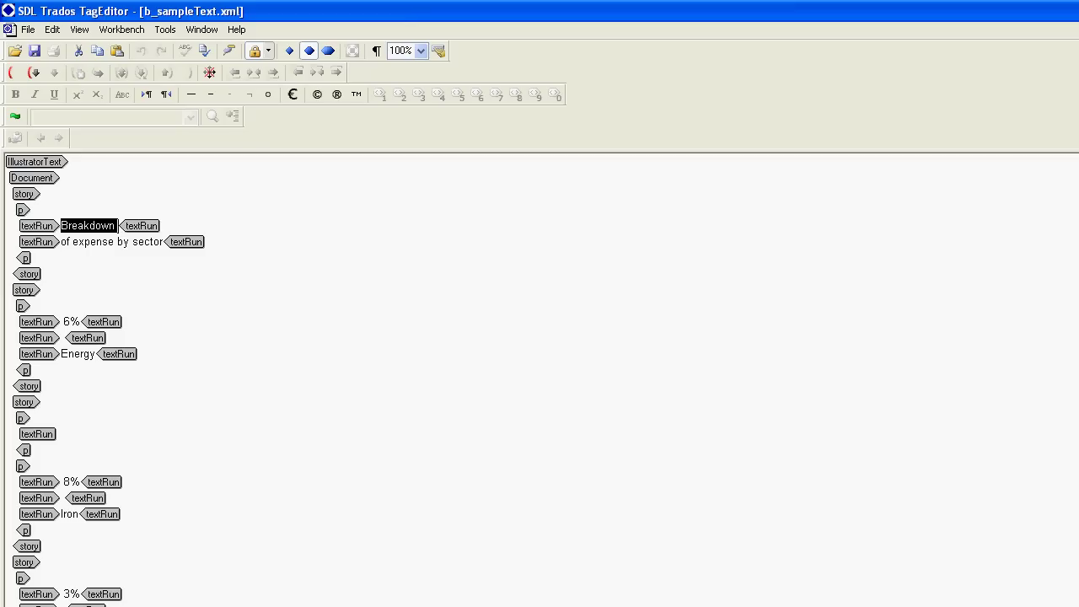
pyautogui.hotkey('alt', 'Tab')
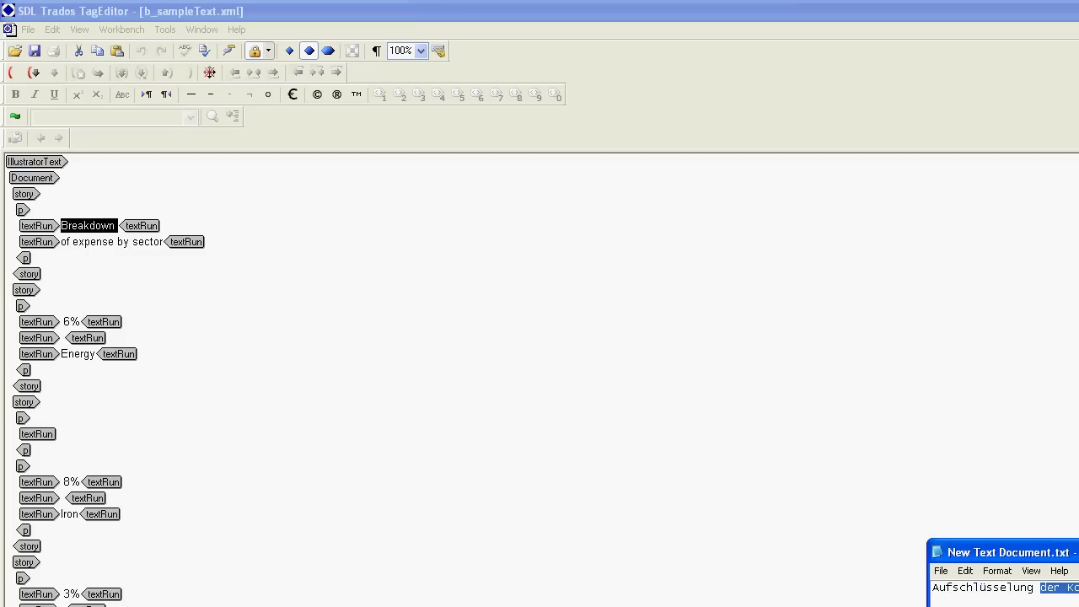
pyautogui.doubleClick(1001, 588)
pyautogui.hotkey('ctrl', 'c')
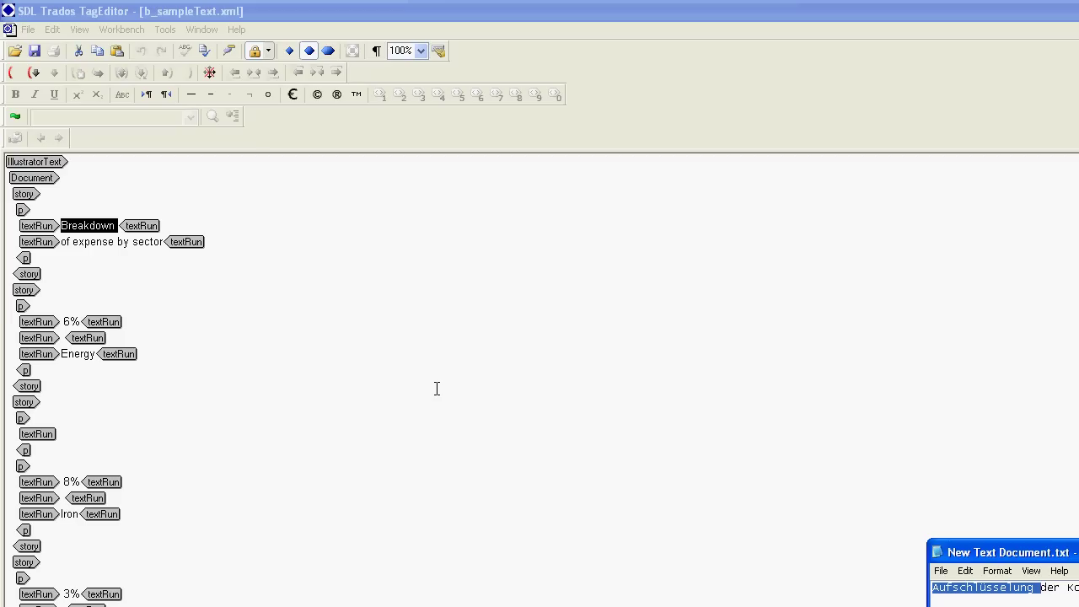
pyautogui.click(72, 228)
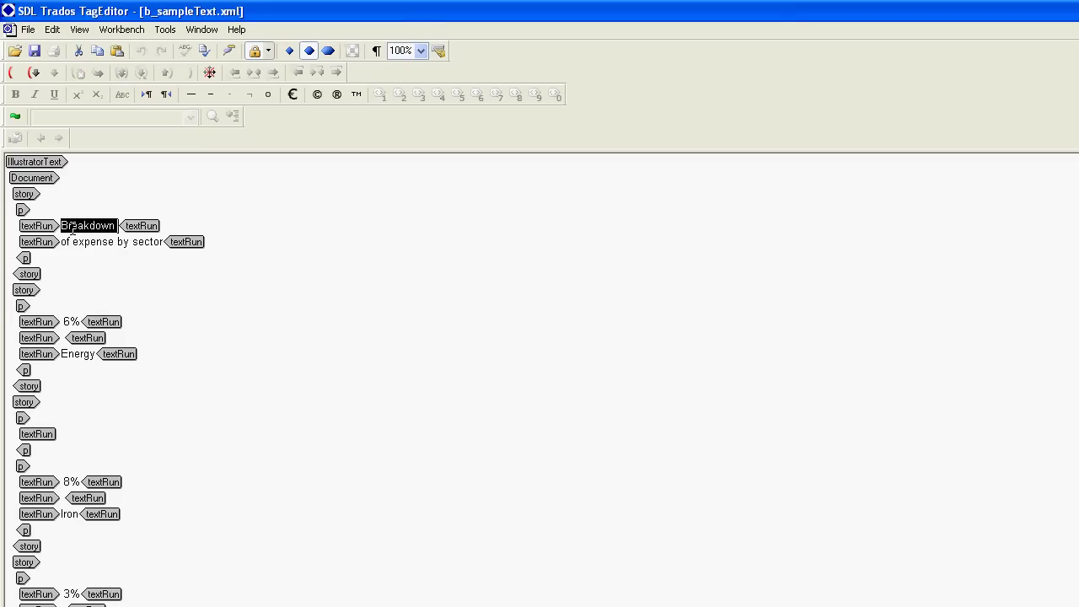
pyautogui.hotkey('ctrl', 'v')
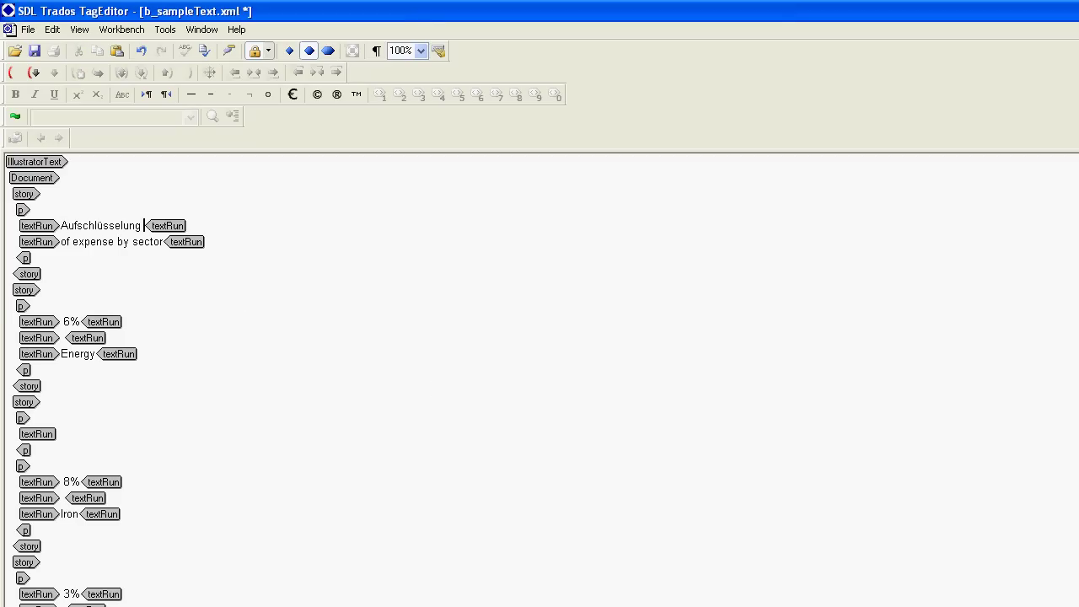
# Step: Replace 'of expense by sector' with 'der Kosten nach Sektoren' from the Notepad translation
pyautogui.hotkey('alt', 'Tab')
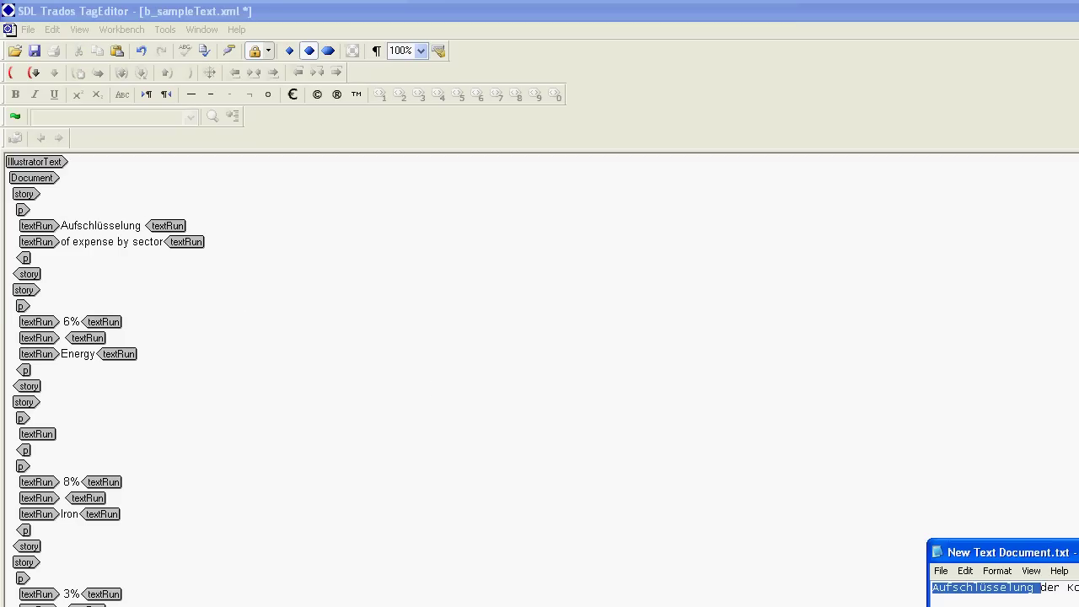
pyautogui.press('Right')
pyautogui.hotkey('shift', 'End')
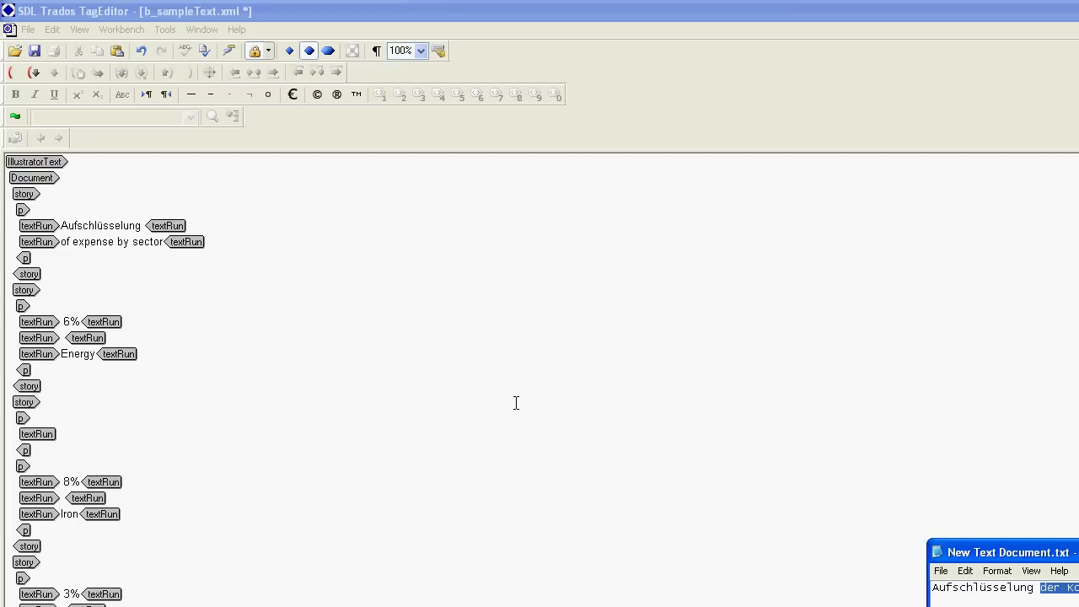
pyautogui.moveTo(62, 243); pyautogui.dragTo(164, 242)
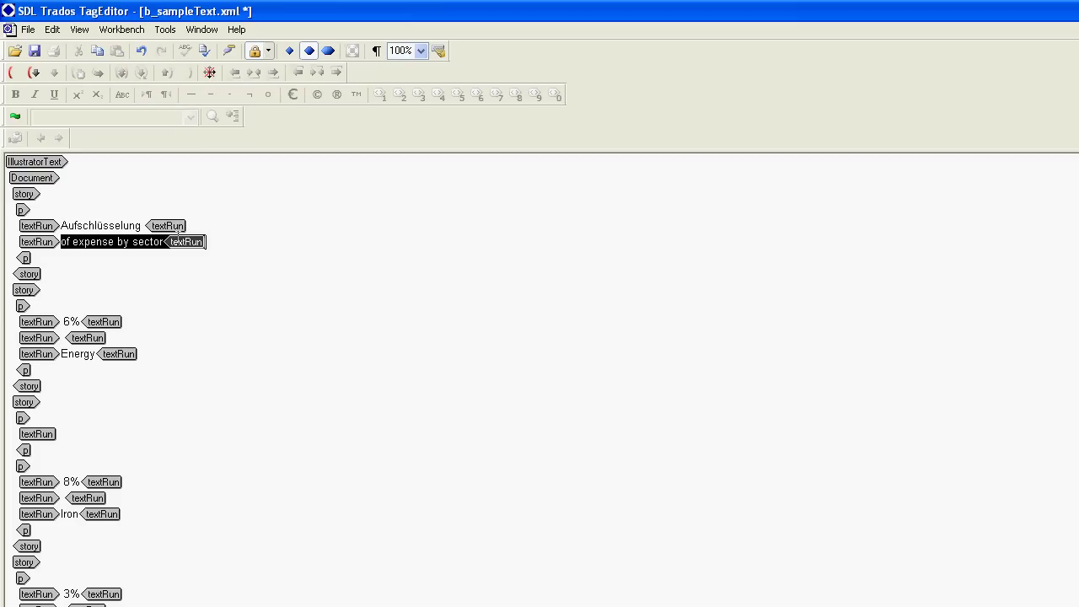
pyautogui.write('der Kosten nach Sektoren')
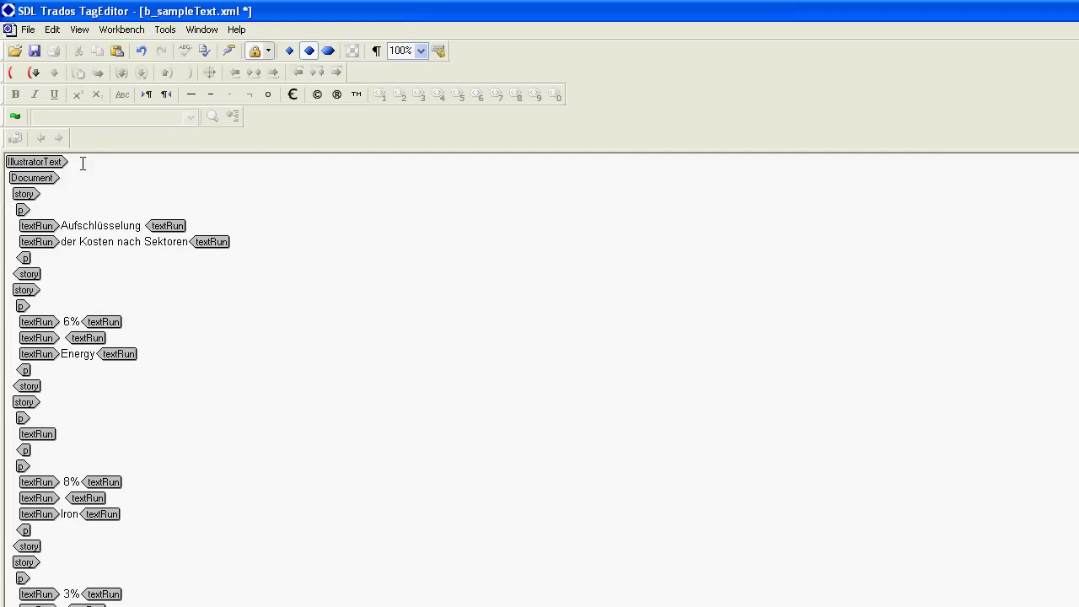
# Step: Save the bilingual file, save target XML over b_sampleText.xml, and return to Illustrator
pyautogui.click(28, 30)
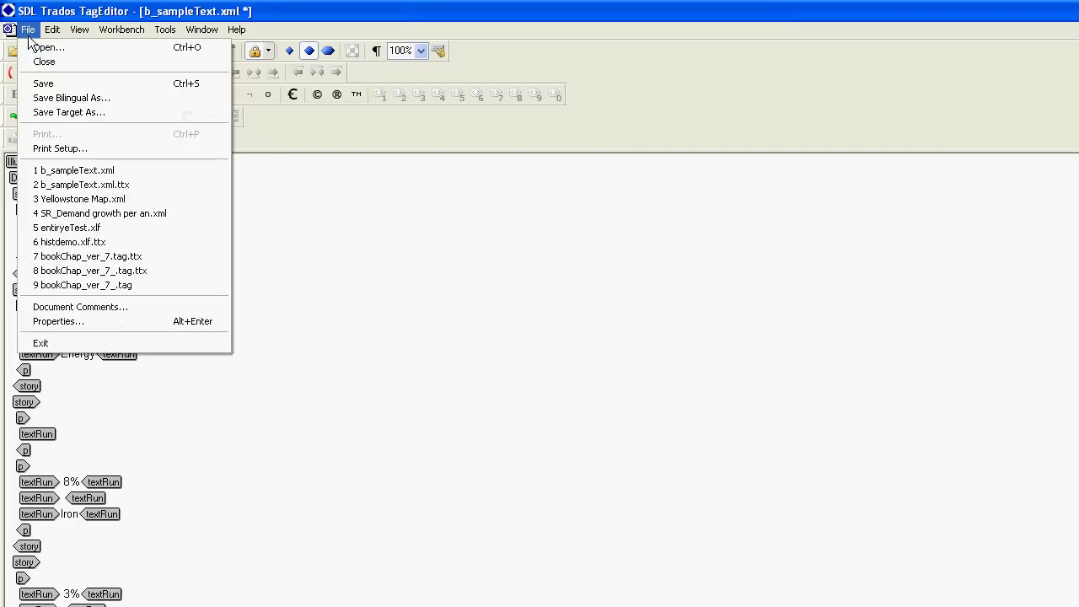
pyautogui.click(31, 85)
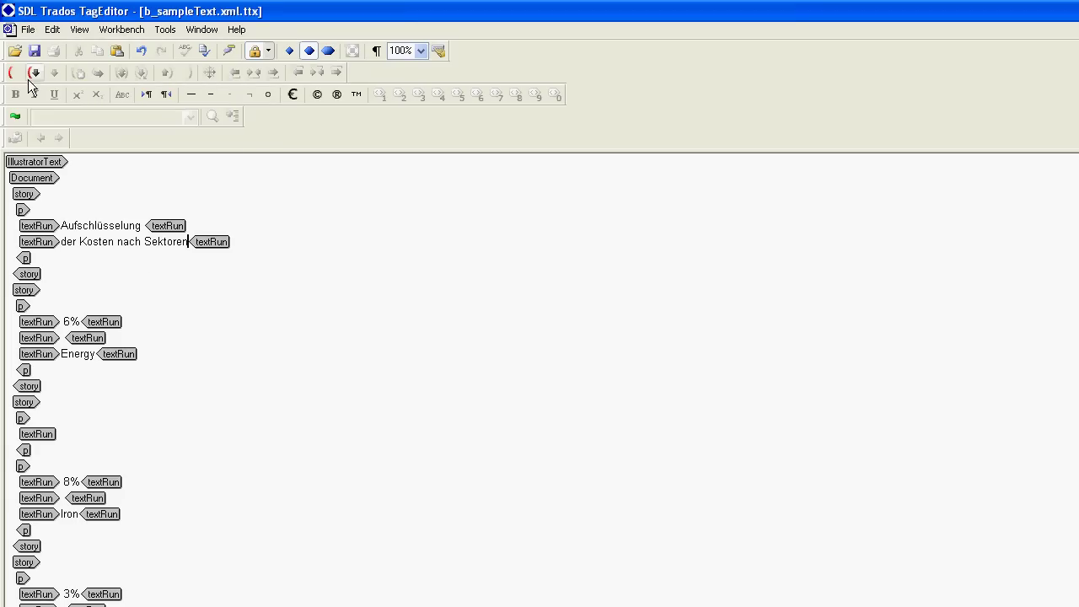
pyautogui.click(26, 32)
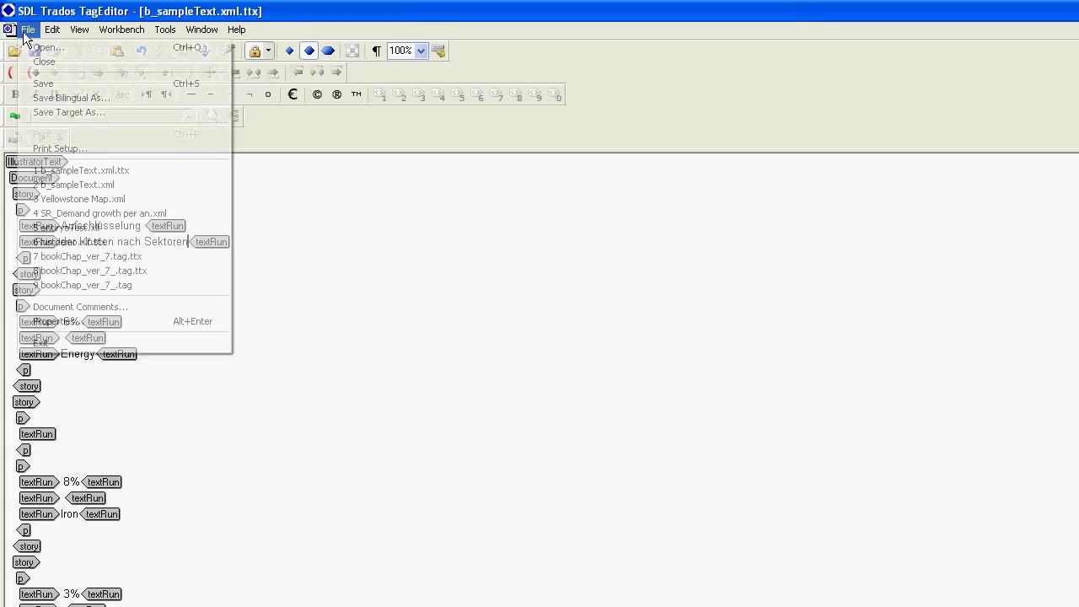
pyautogui.click(38, 117)
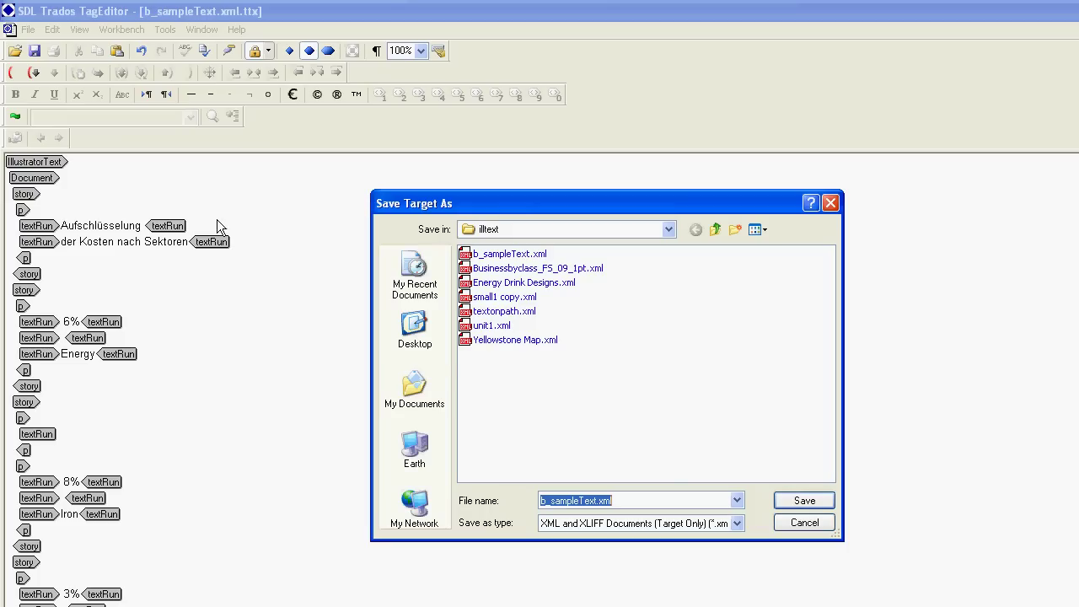
pyautogui.click(797, 501)
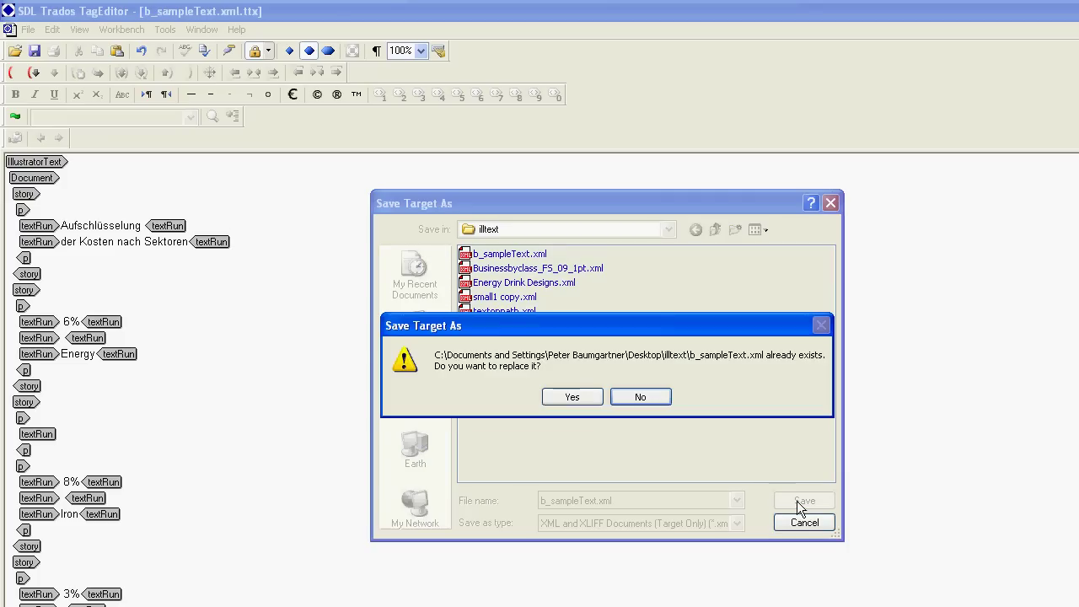
pyautogui.click(573, 397)
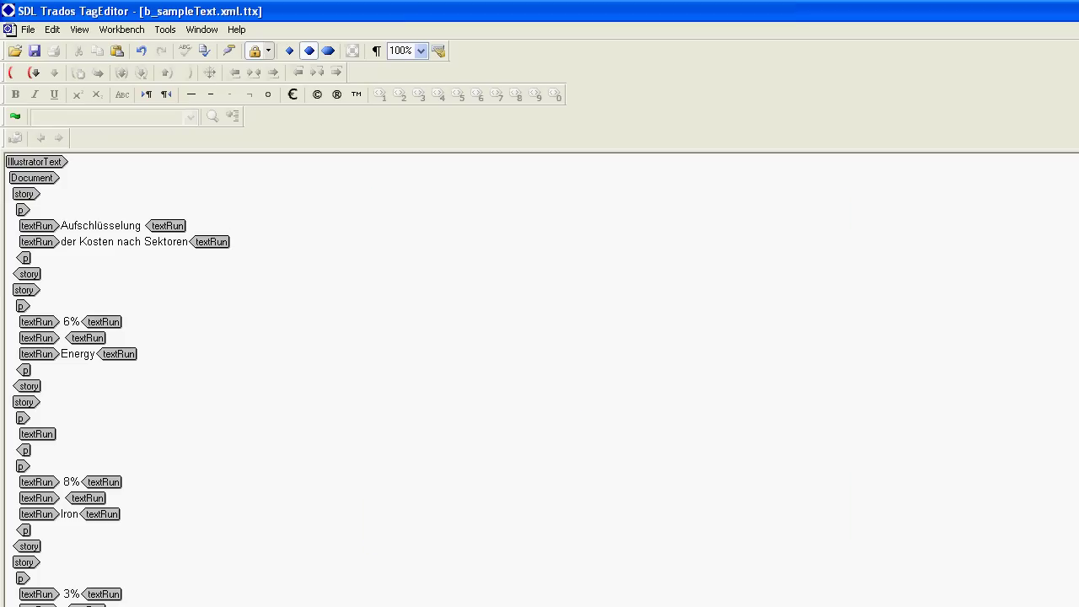
pyautogui.hotkey('alt', 'Tab')
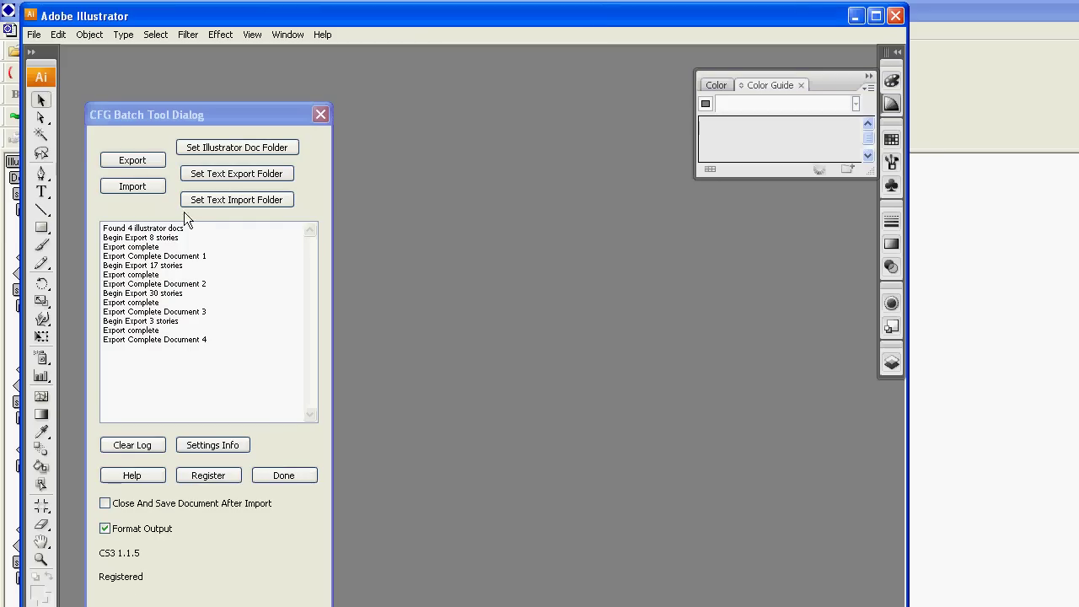
# Step: Import the German text into all four documents, accepting the textonpath.ai warning, then close the tool
pyautogui.click(142, 187)
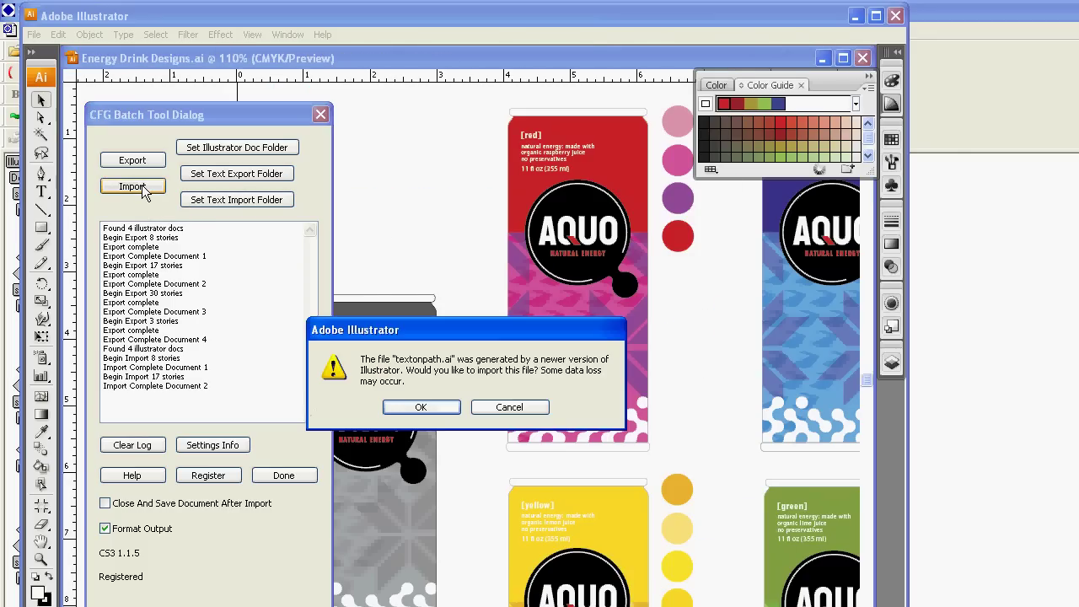
pyautogui.click(407, 405)
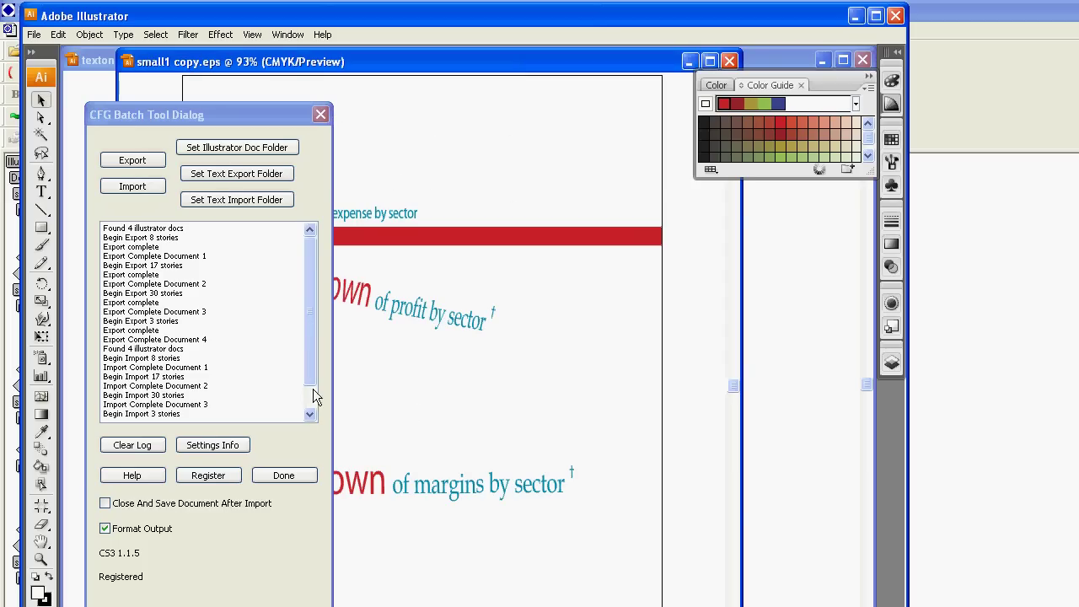
pyautogui.click(309, 414)
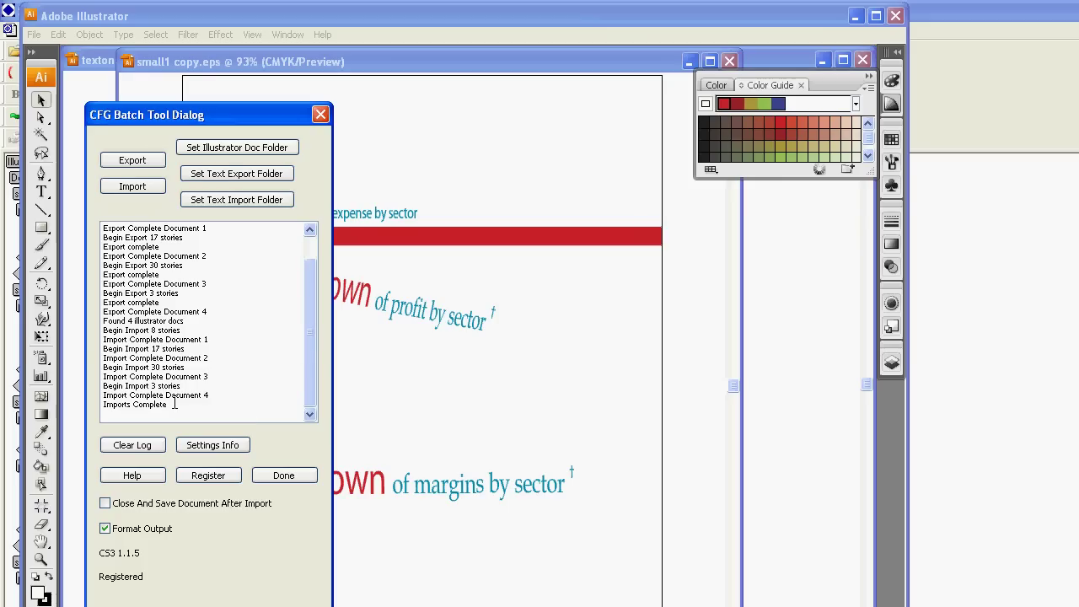
pyautogui.click(284, 475)
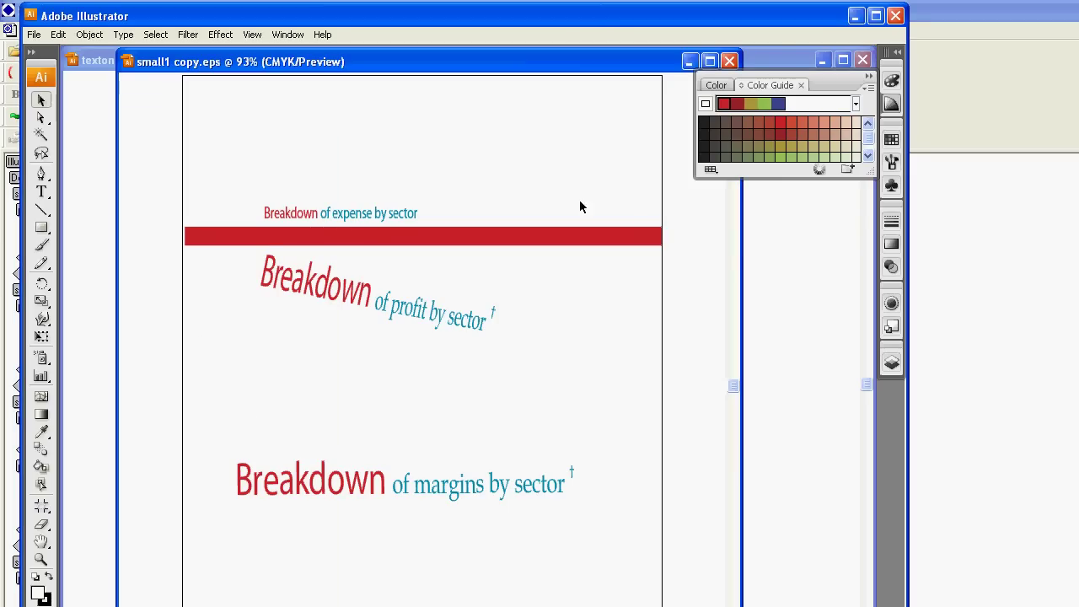
# Step: Bring b_sampleText.ai to the front to check its German heading, then switch to Internet Explorer
pyautogui.click(295, 39)
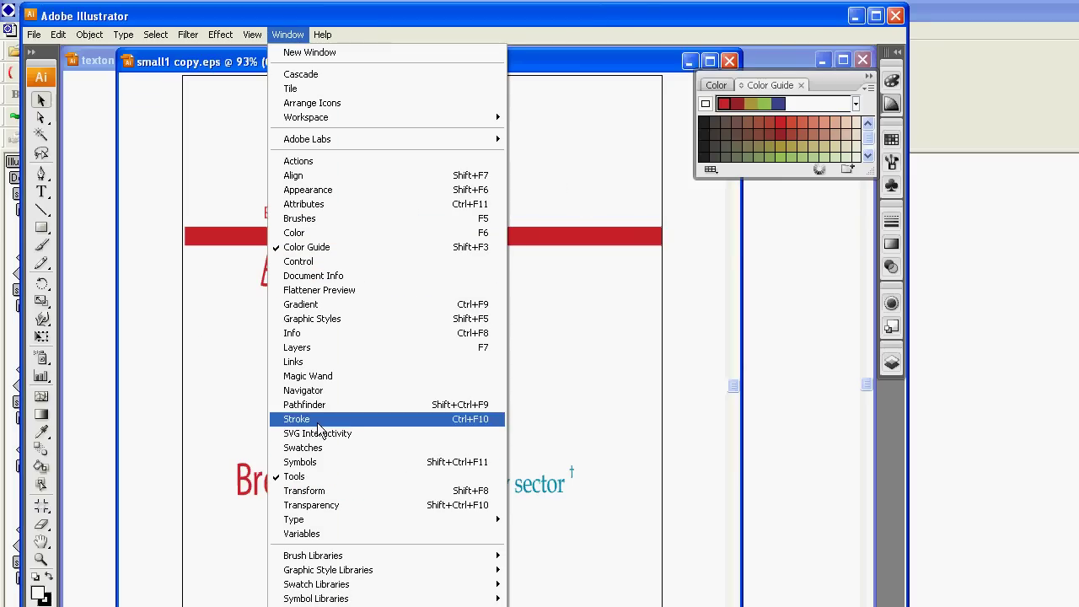
pyautogui.click(337, 605)
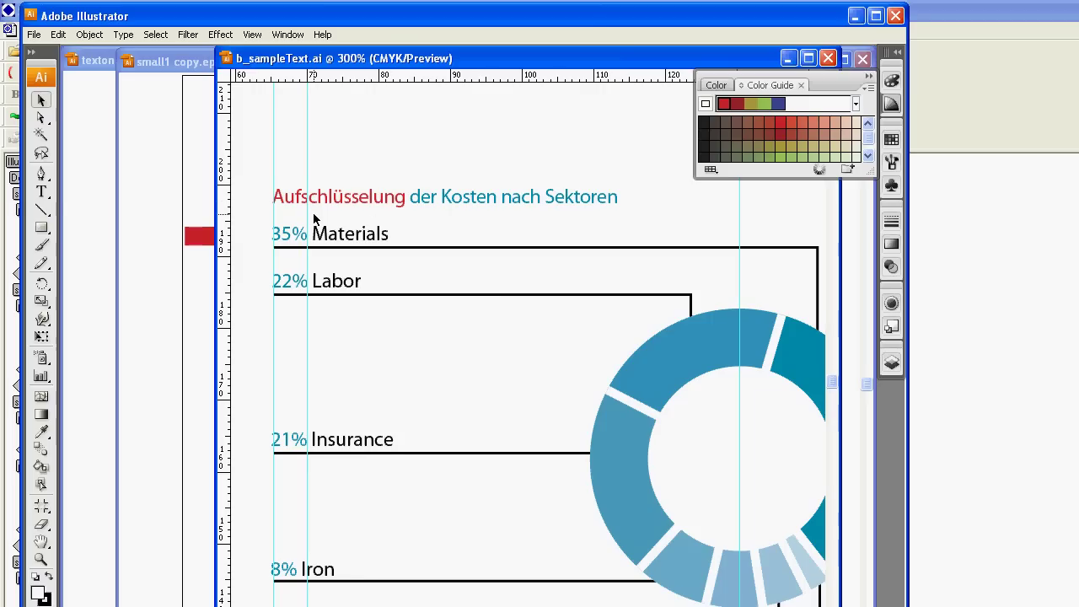
pyautogui.moveTo(422, 88); pyautogui.dragTo(424, 88)
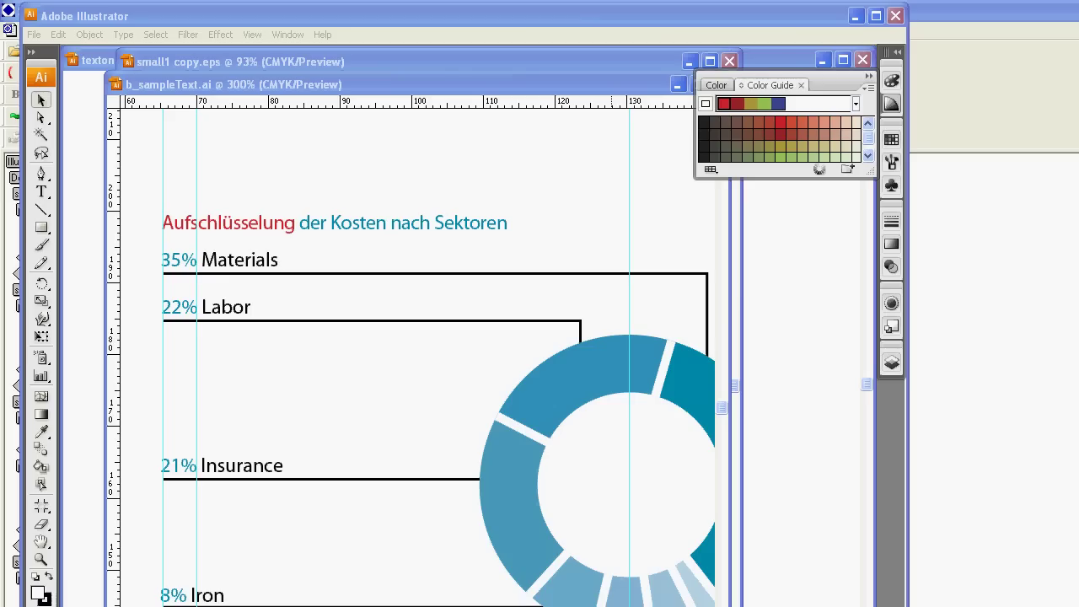
pyautogui.hotkey('alt', 'Tab')
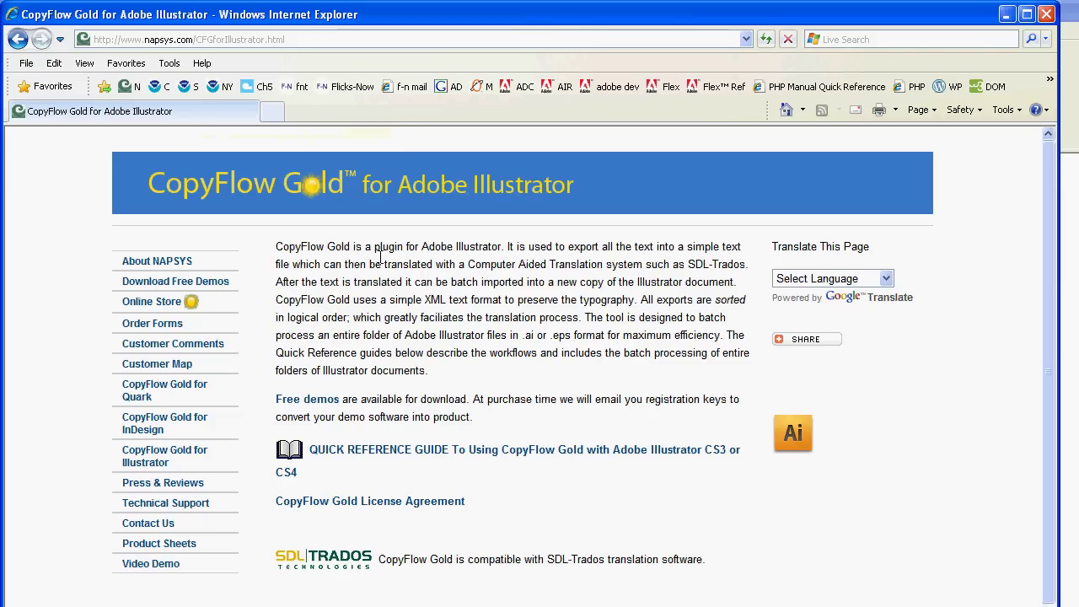
# Step: Follow the About NAPSYS link on the CopyFlow Gold site
pyautogui.click(150, 267)
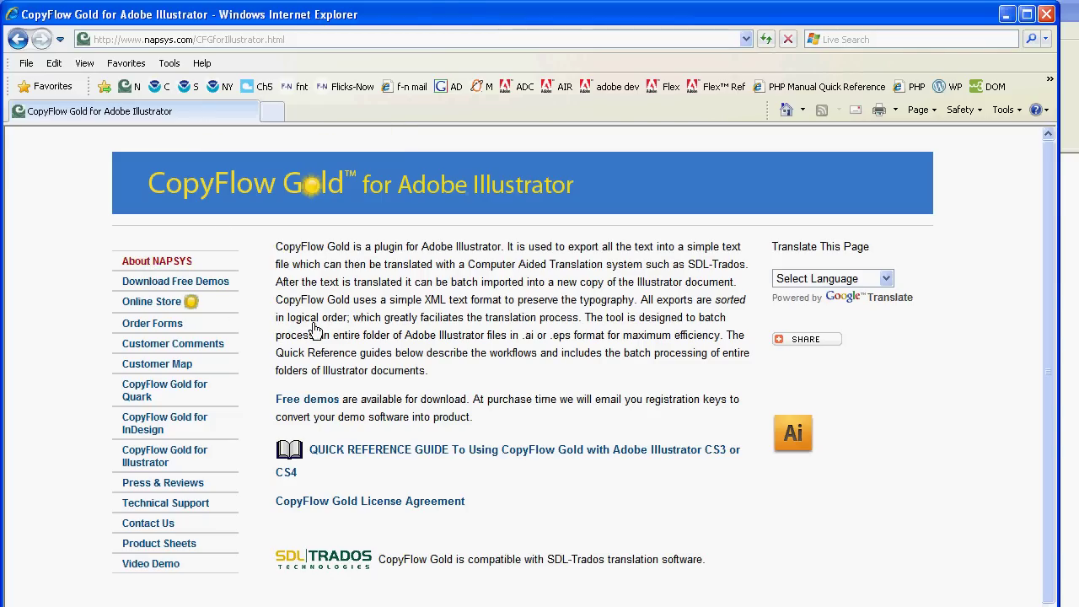